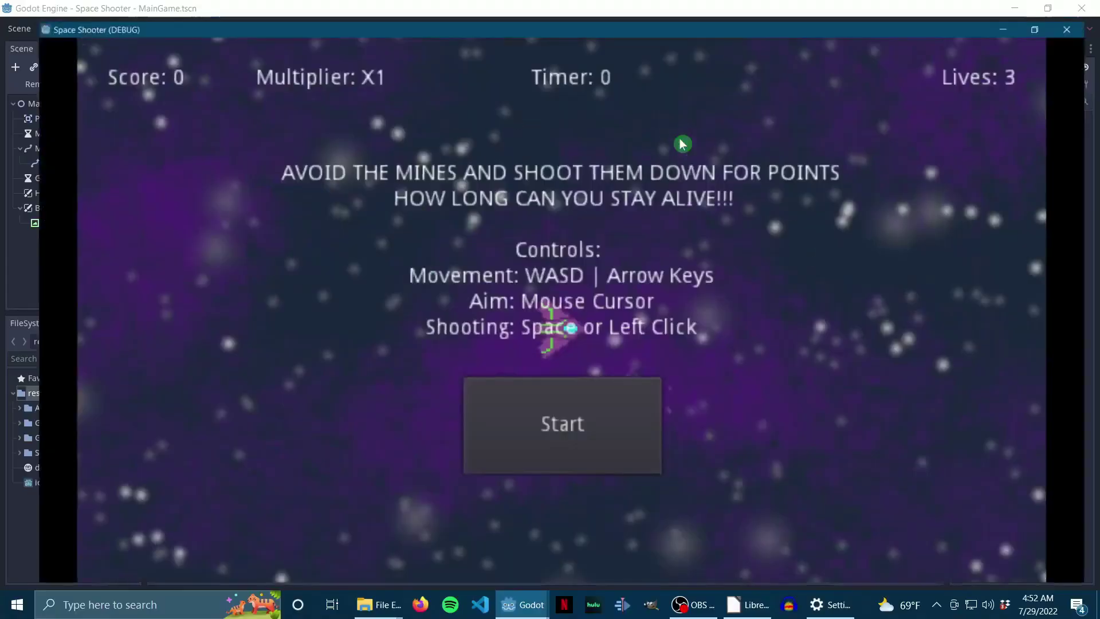
Maximize the running Space Shooter window, start the game and fly the ship around the playfield to dodge the mines.
{"action": "key", "text": "super+Up"}
{"action": "left_click", "coordinate": [549, 427]}
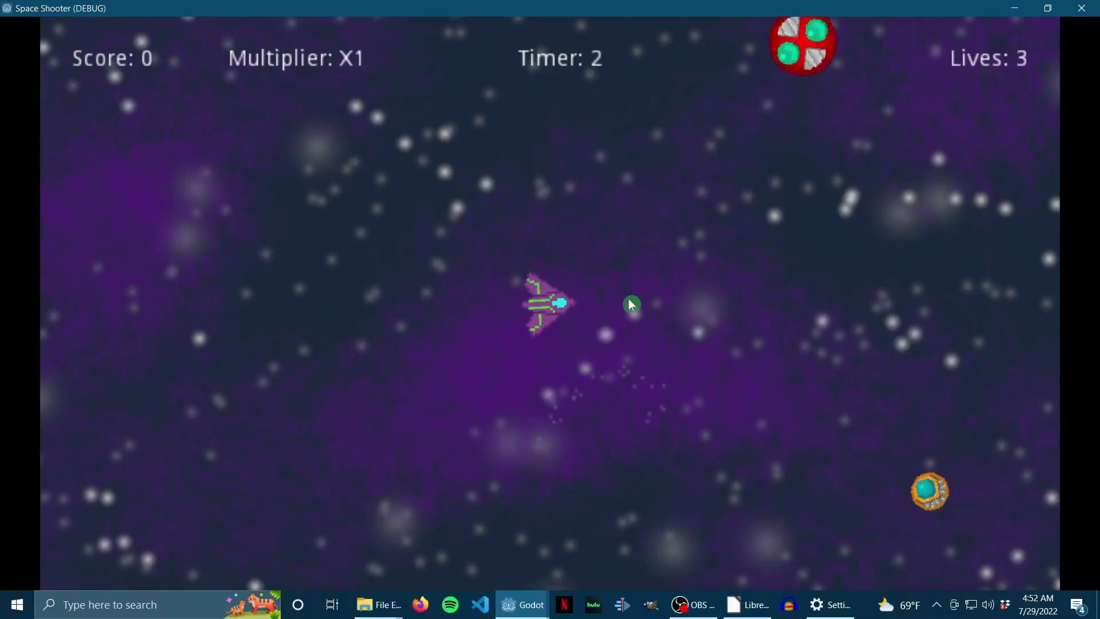
{"action": "key", "text": "s"}
{"action": "key", "text": "d"}
{"action": "key", "text": "w"}
{"action": "key", "text": "a"}
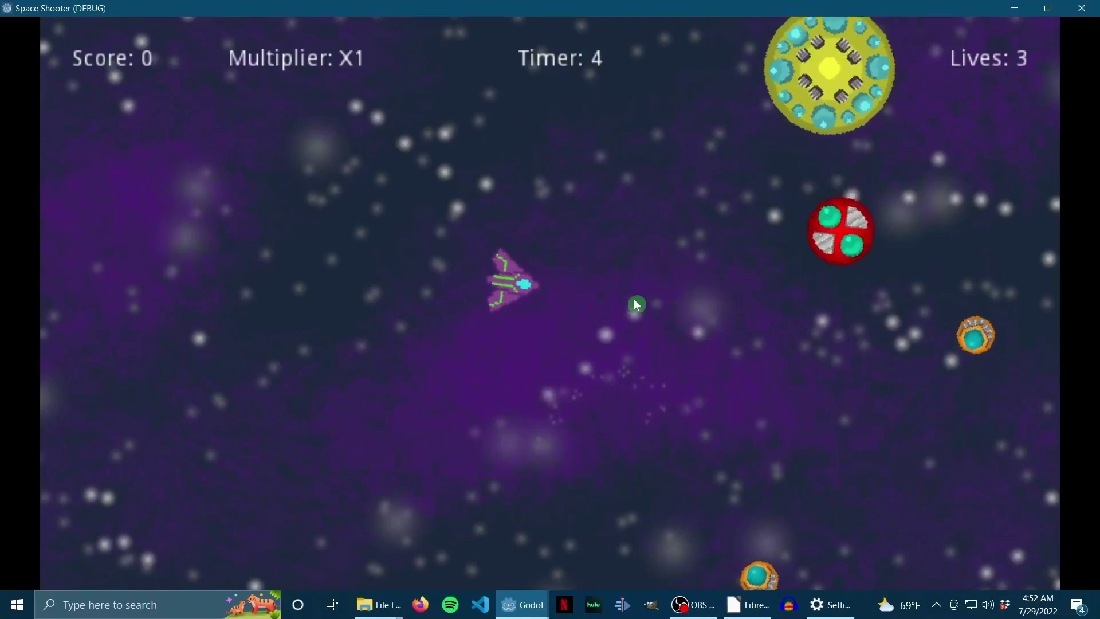
{"action": "key", "text": "s"}
{"action": "key", "text": "w"}
{"action": "key", "text": "a"}
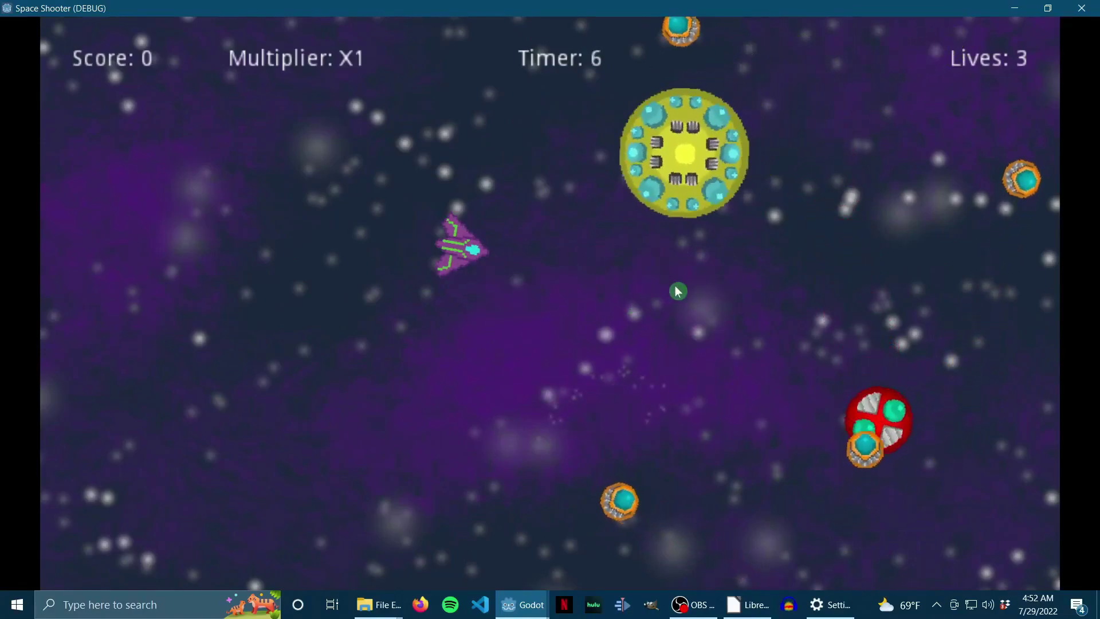
{"action": "key", "text": "a"}
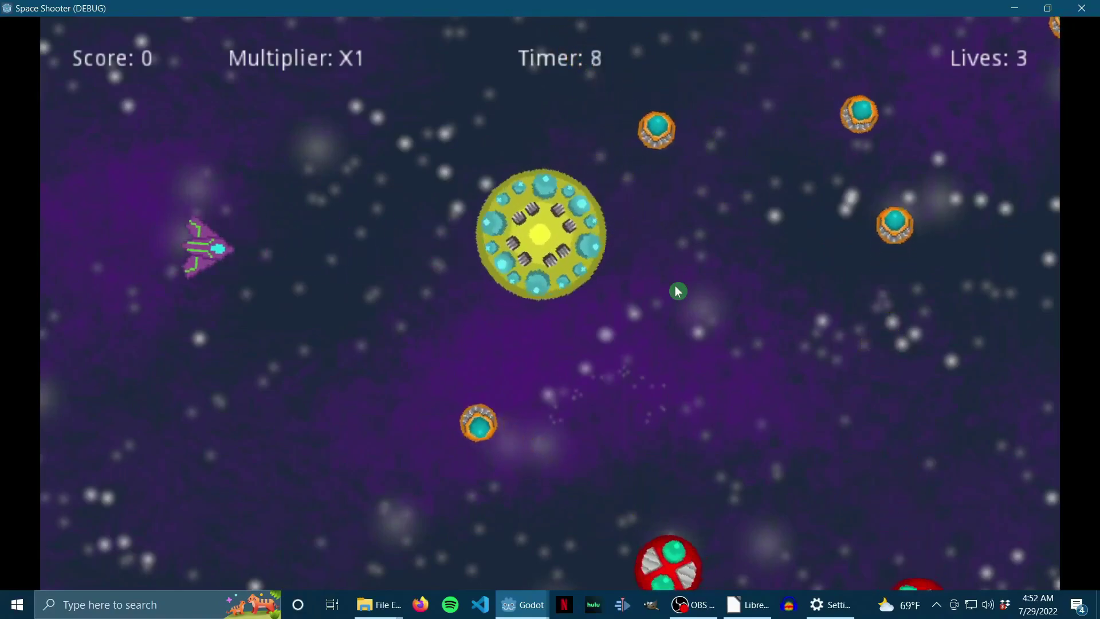
{"action": "key", "text": "w"}
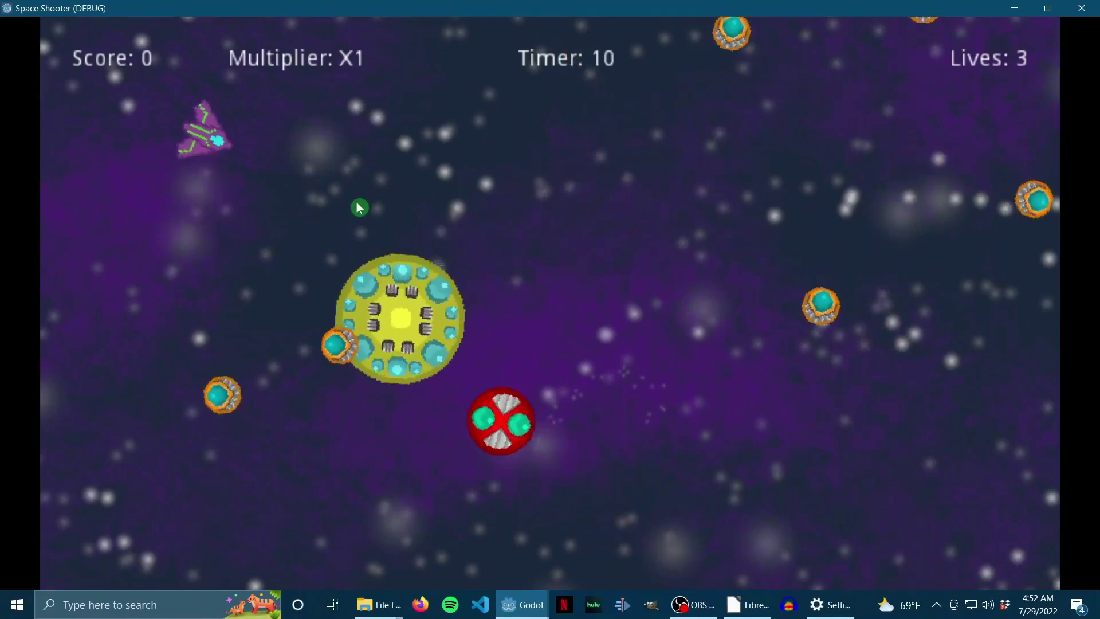
{"action": "key", "text": "d"}
{"action": "key", "text": "s"}
{"action": "key", "text": "a"}
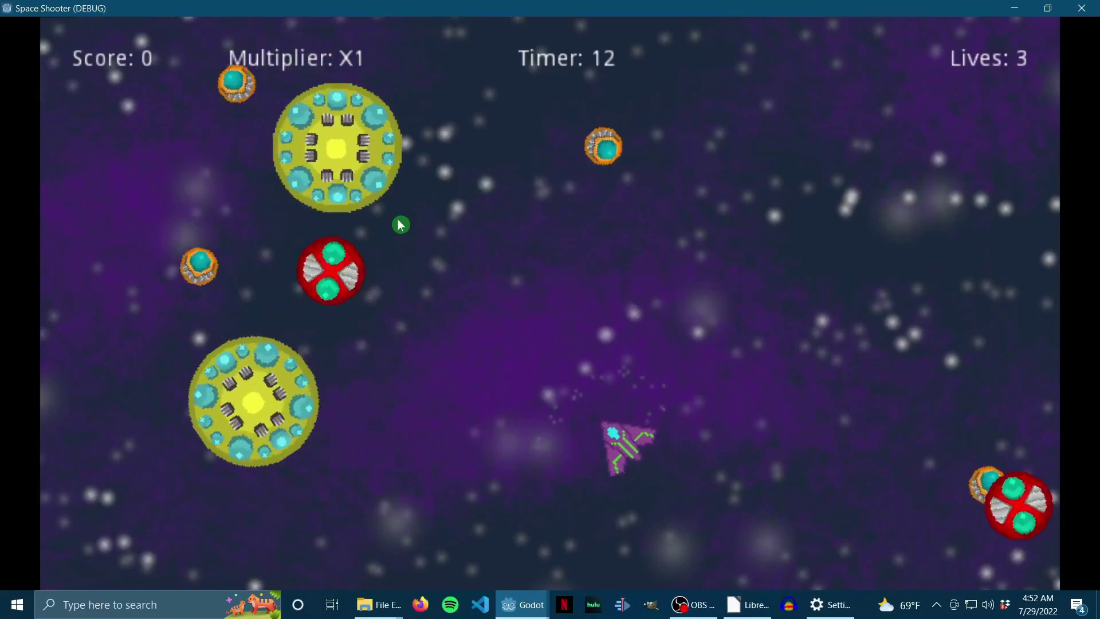
{"action": "key", "text": "w"}
{"action": "key", "text": "d"}
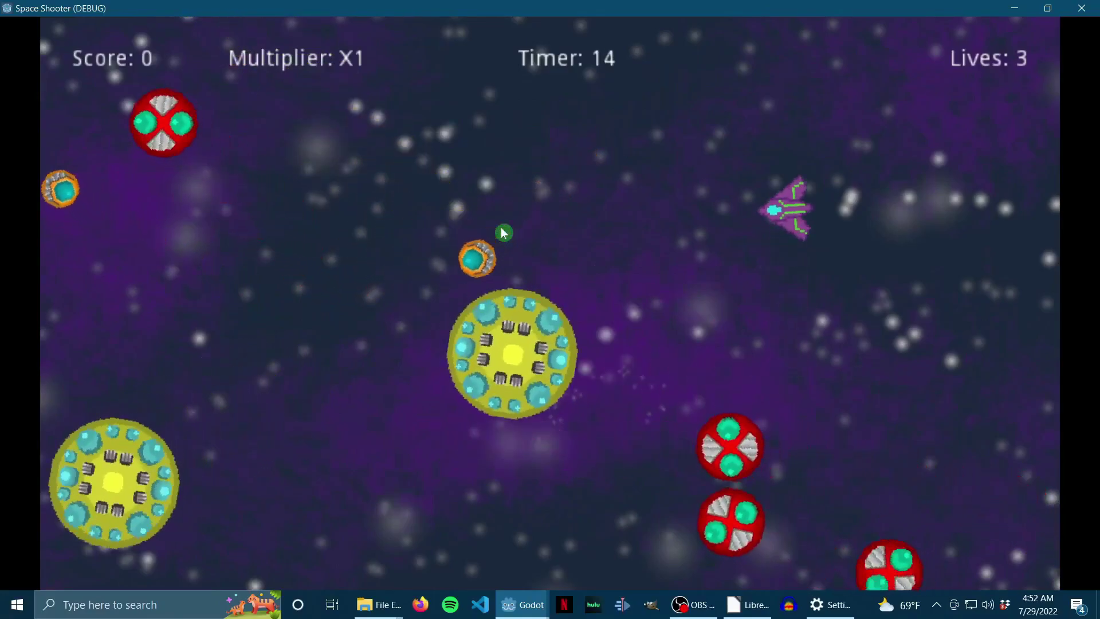
{"action": "key", "text": "a"}
{"action": "key", "text": "d"}
{"action": "key", "text": "a"}
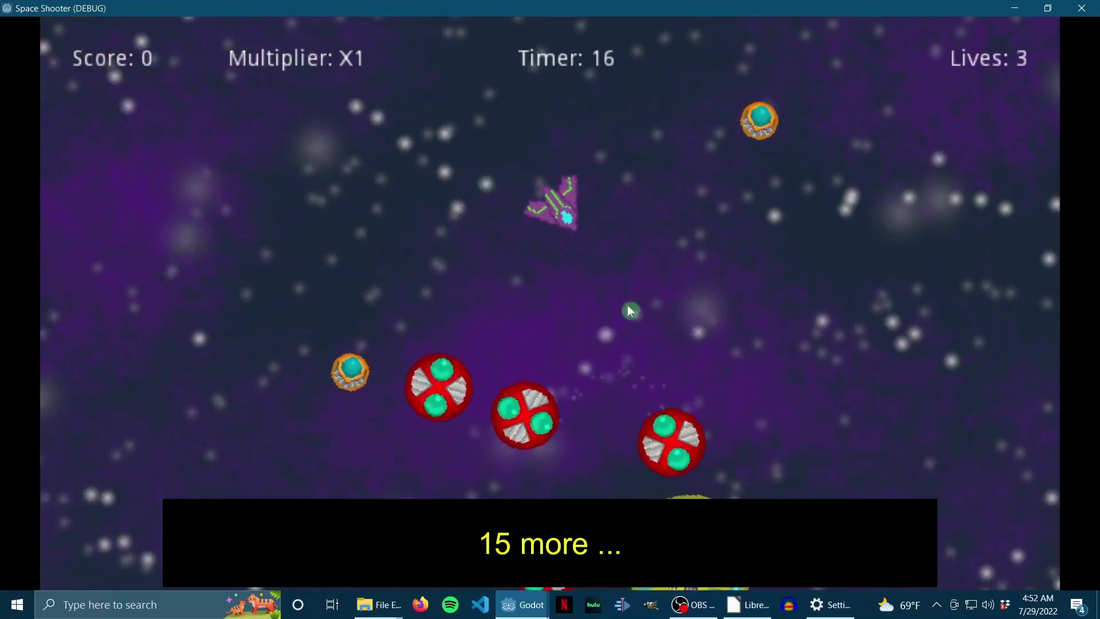
Test the ship's shooting by aiming and firing at the surrounding mines while moving around.
{"action": "left_click", "coordinate": [630, 373]}
{"action": "left_click", "coordinate": [584, 370]}
{"action": "left_click", "coordinate": [504, 339]}
{"action": "key", "text": "s"}
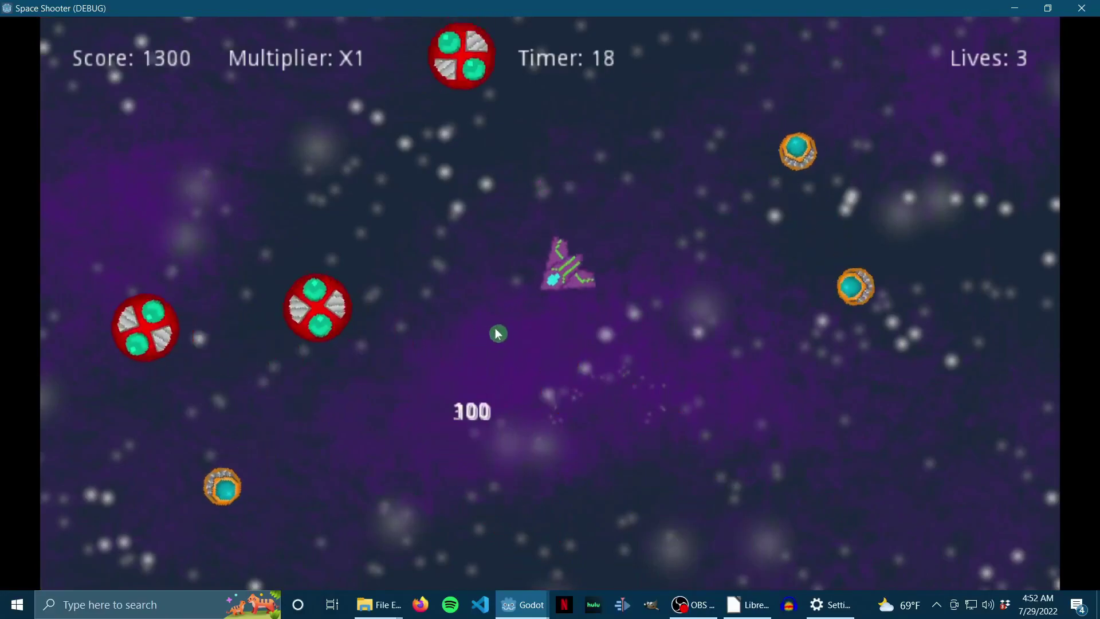
{"action": "key", "text": "d"}
{"action": "left_click", "coordinate": [502, 232]}
{"action": "left_click", "coordinate": [490, 269]}
{"action": "left_click", "coordinate": [488, 282]}
{"action": "key", "text": "a"}
{"action": "left_click", "coordinate": [500, 295]}
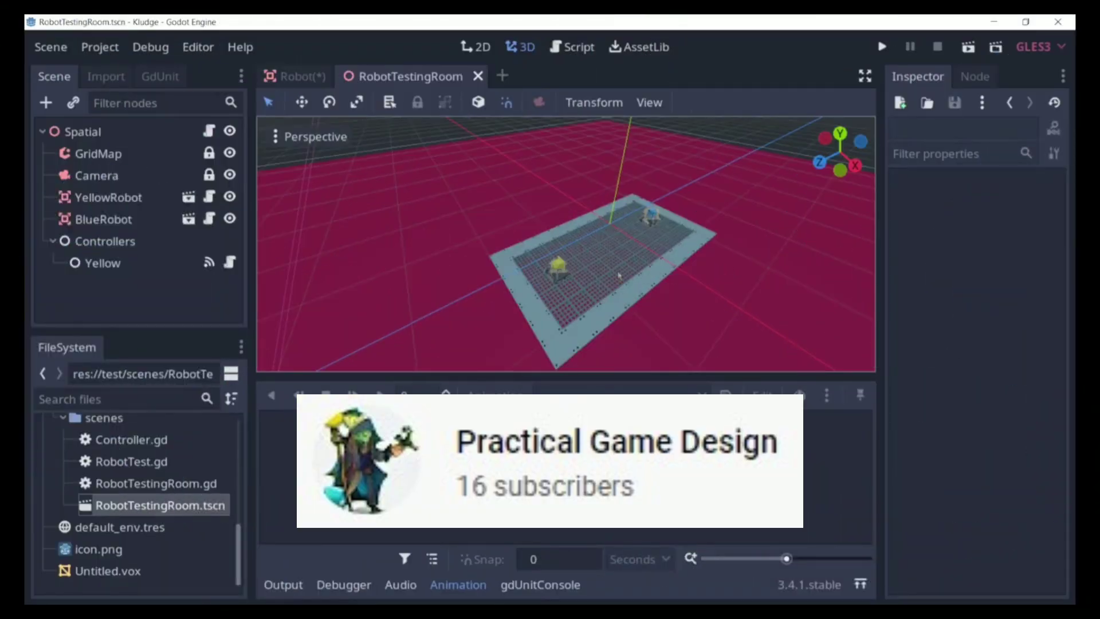
Examine the robot testing room's arena and both robots in the 3D view from several angles and distances.
{"action": "middle_click_drag", "start_coordinate": [619, 276], "coordinate": [582, 262]}
{"action": "scroll", "coordinate": [624, 262], "scroll_direction": "up", "scroll_amount": 10}
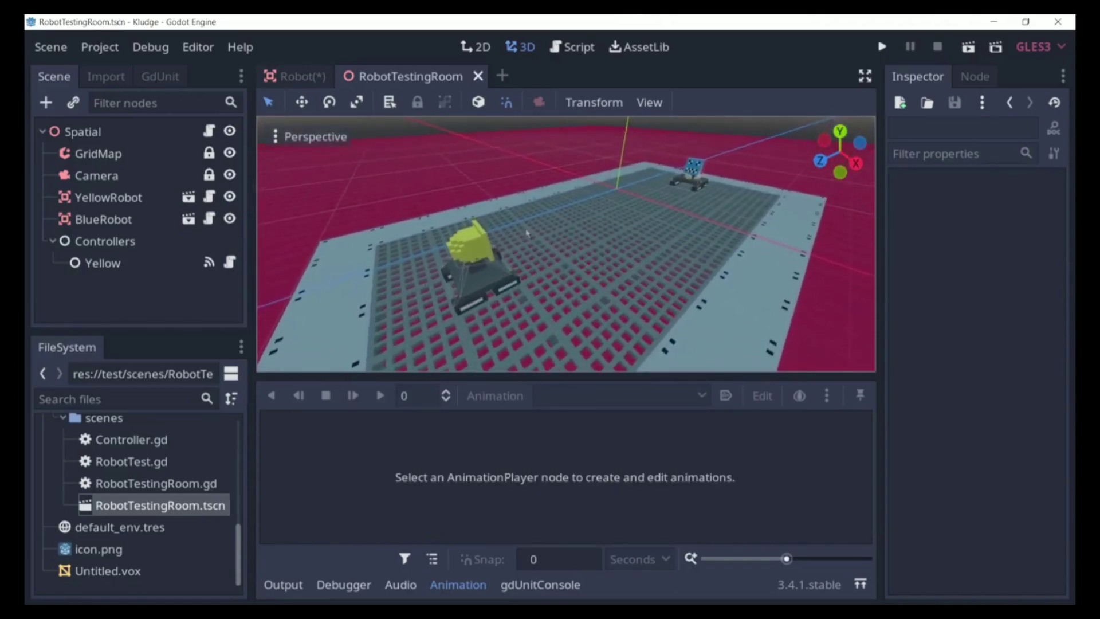
{"action": "middle_click_drag", "start_coordinate": [527, 232], "coordinate": [552, 266]}
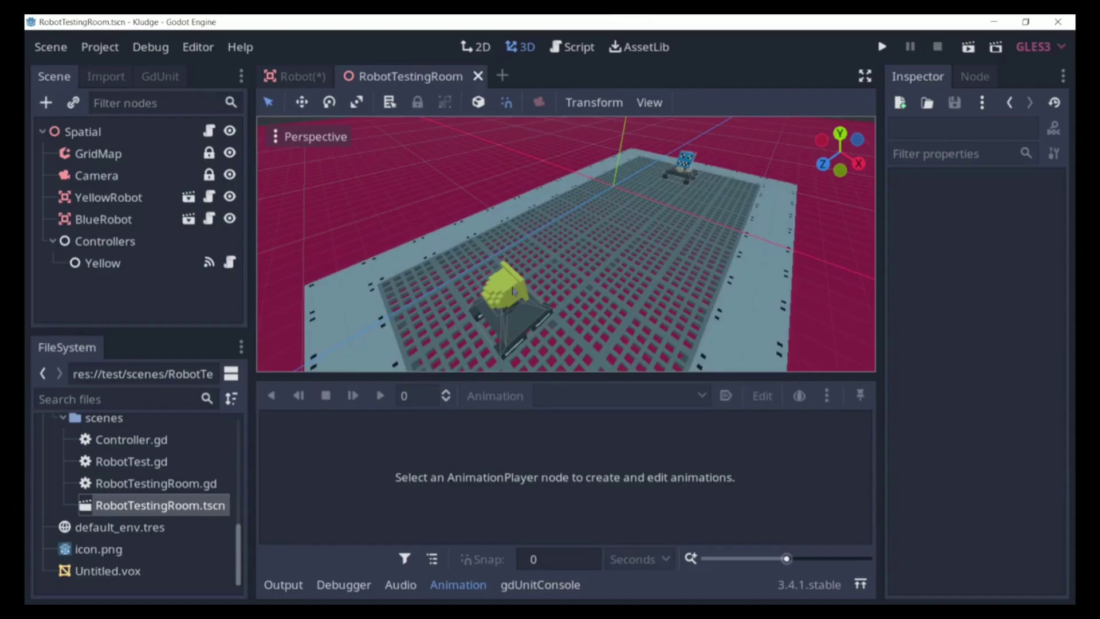
{"action": "scroll", "coordinate": [611, 262], "scroll_direction": "down", "scroll_amount": 3}
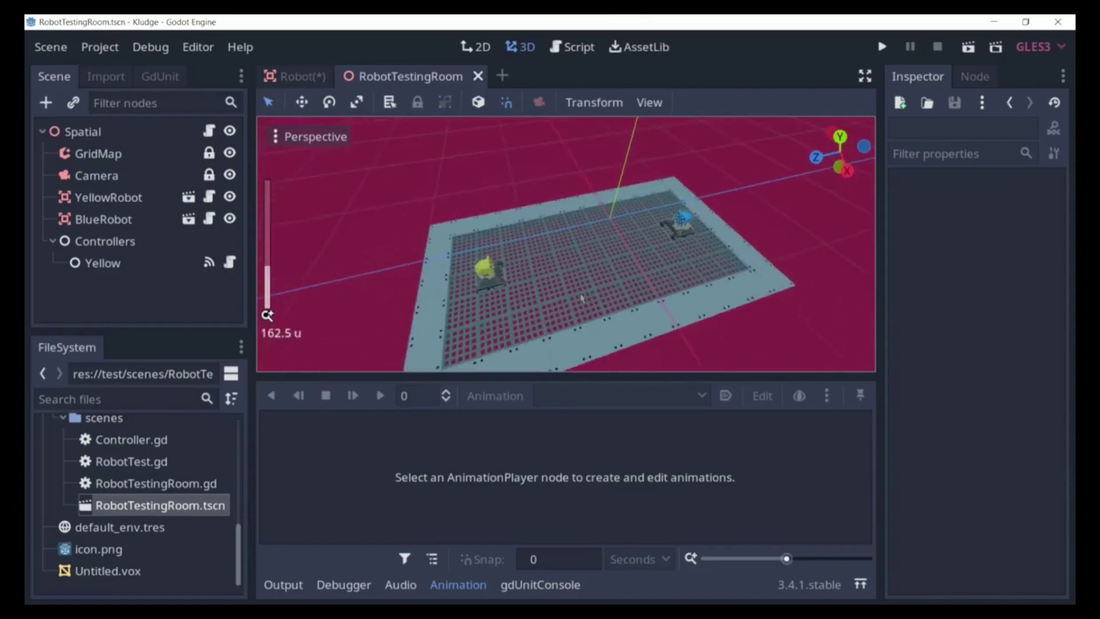
{"action": "mouse_move", "coordinate": [610, 263]}
{"action": "middle_mouse_down"}
{"action": "mouse_move", "coordinate": [380, 223]}
{"action": "mouse_move", "coordinate": [430, 258]}
{"action": "mouse_move", "coordinate": [623, 273]}
{"action": "middle_mouse_up"}
{"action": "scroll", "coordinate": [592, 238], "scroll_direction": "up", "scroll_amount": 2}
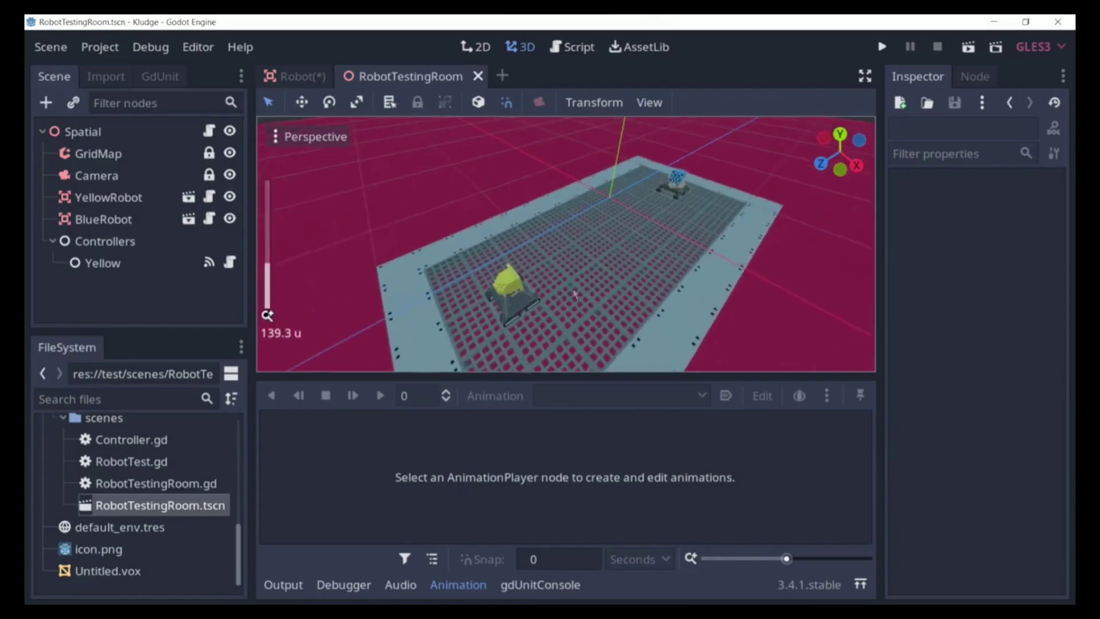
{"action": "middle_click_drag", "start_coordinate": [593, 238], "coordinate": [487, 292]}
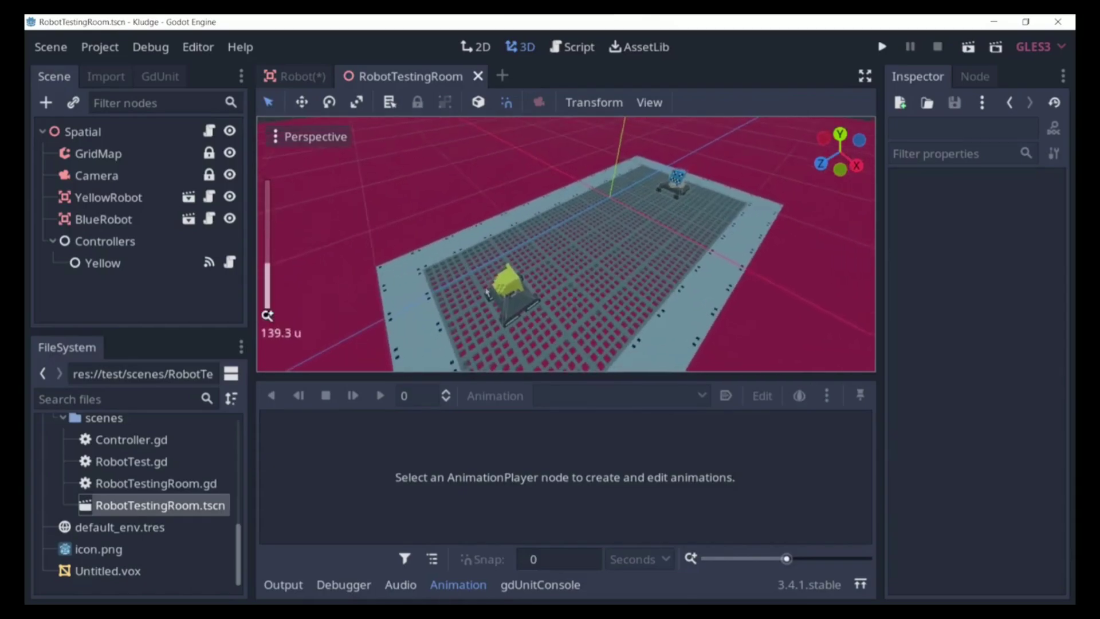
Open the Robot scene and rotate its Laser node about the X axis.
{"action": "left_click", "coordinate": [292, 77]}
{"action": "middle_click_drag", "start_coordinate": [740, 284], "coordinate": [497, 297]}
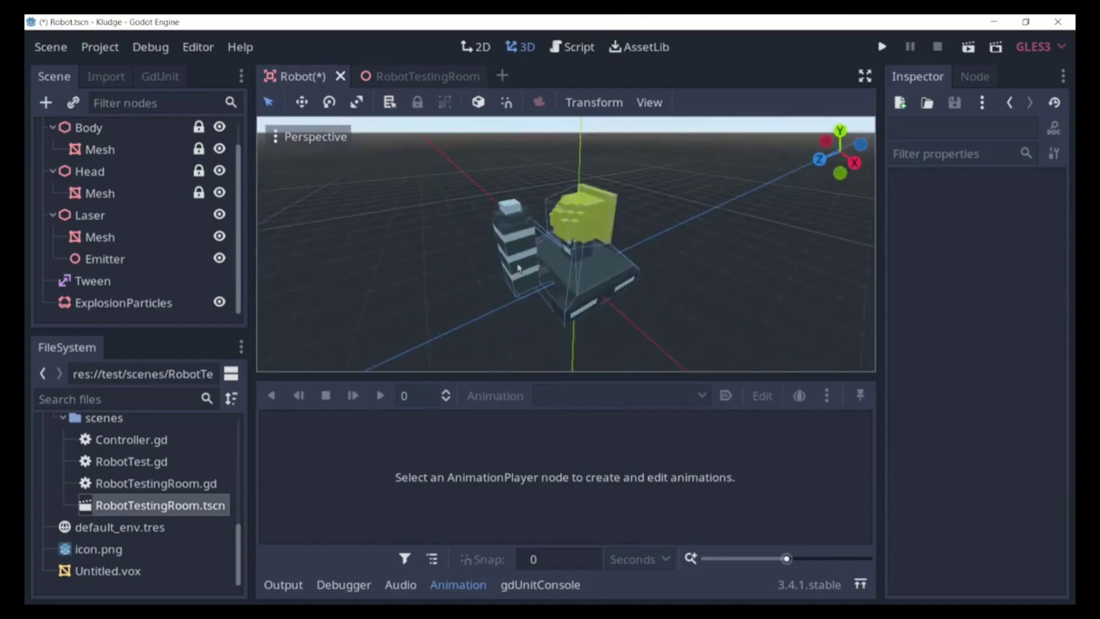
{"action": "left_click", "coordinate": [90, 215]}
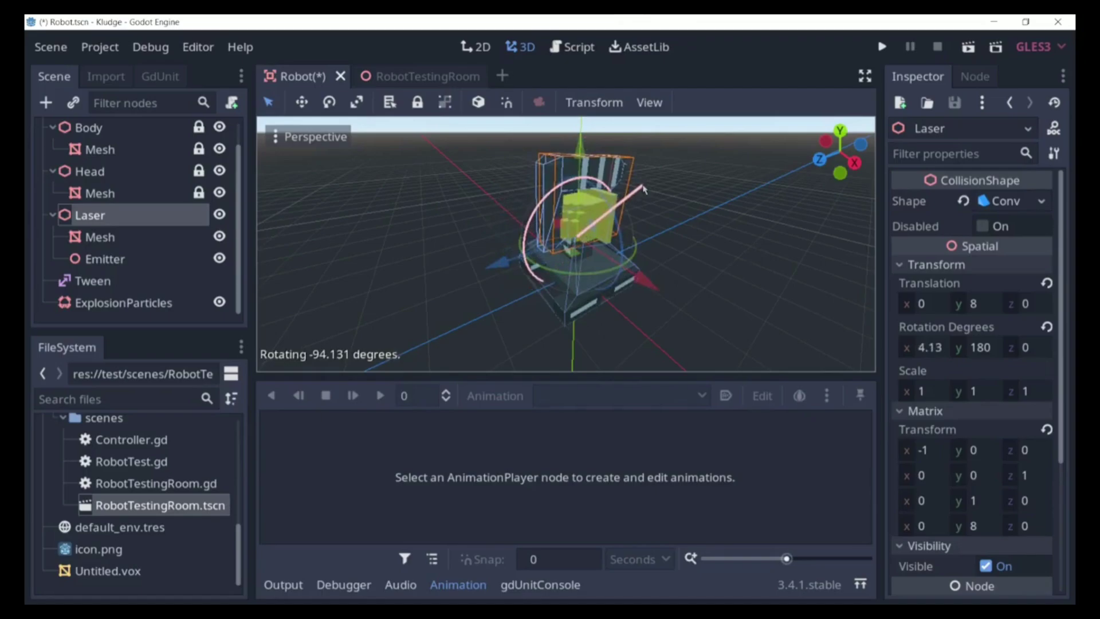
{"action": "left_click_drag", "start_coordinate": [644, 189], "coordinate": [564, 203]}
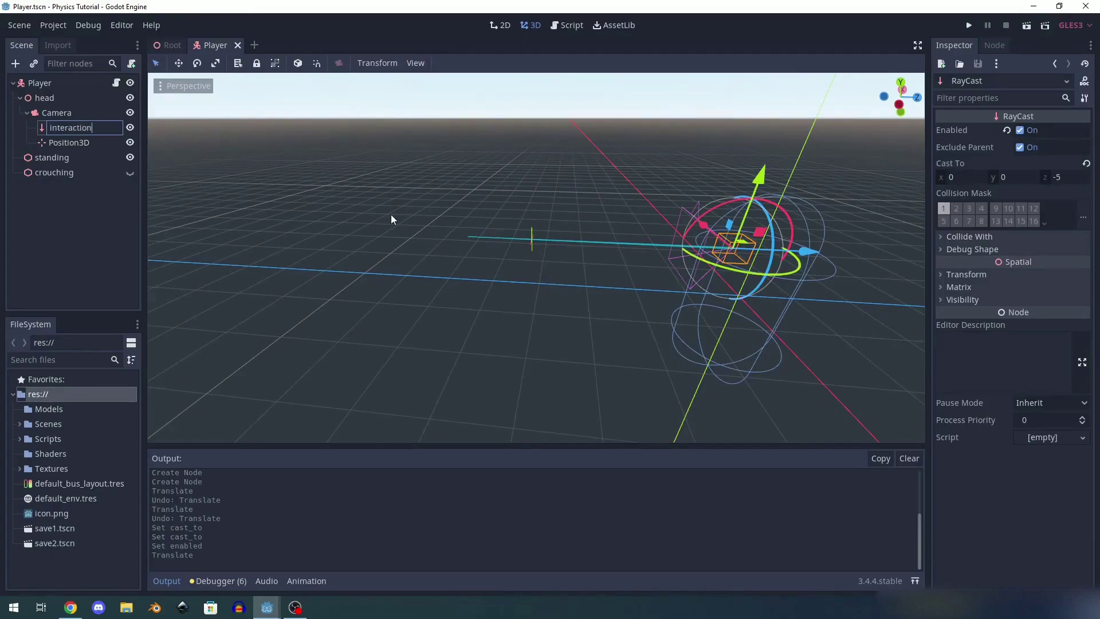
Name the RayCast node under Camera "Interaction" and edit the name of the Position3D node below it.
{"action": "key", "text": "Return"}
{"action": "double_click", "coordinate": [78, 143]}
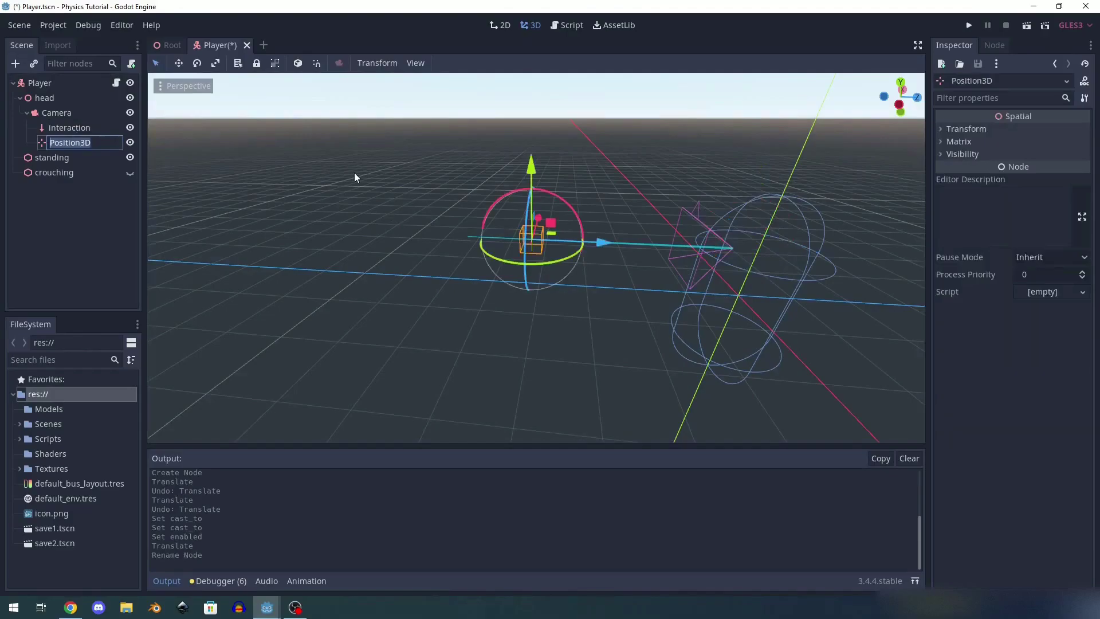
{"action": "key", "text": "Return"}
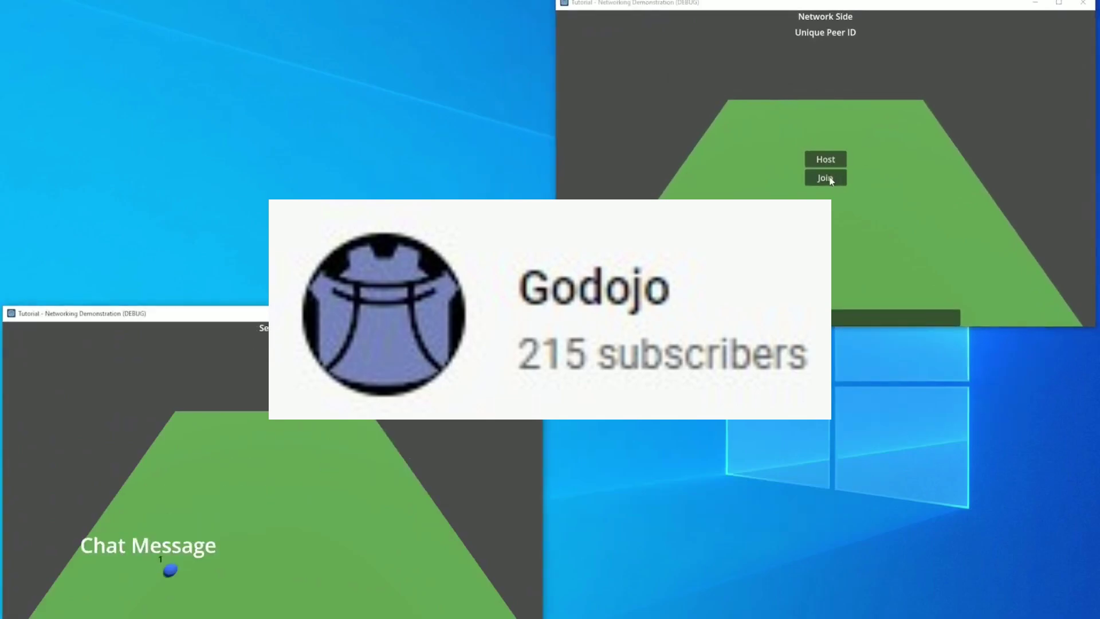
Test the networking demo by moving both players, sending "Hi :)" from the client and "I don't know you. Don't talk to me." from the server.
{"action": "key", "text": "s"}
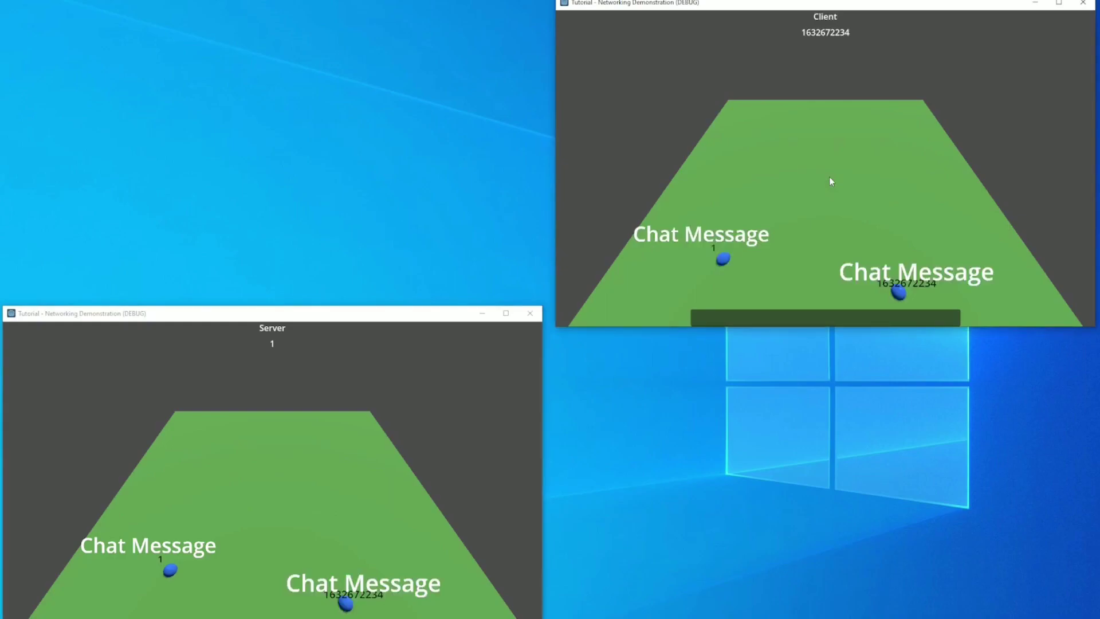
{"action": "key", "text": "a"}
{"action": "left_click", "coordinate": [797, 315]}
{"action": "type", "text": "Hi "}
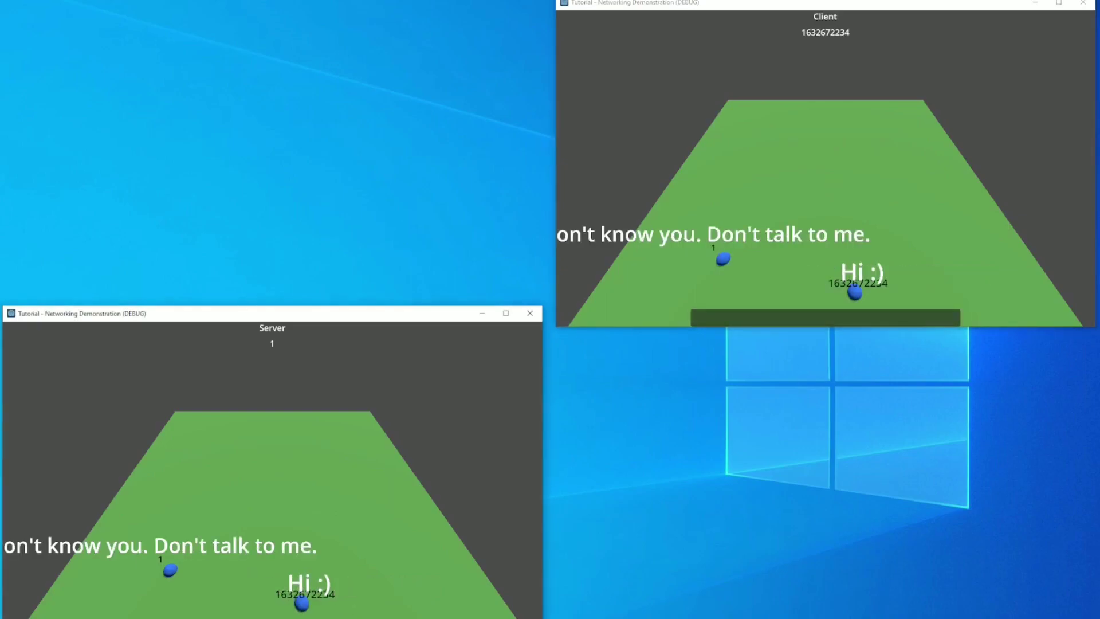
{"action": "type", "text": "wd"}
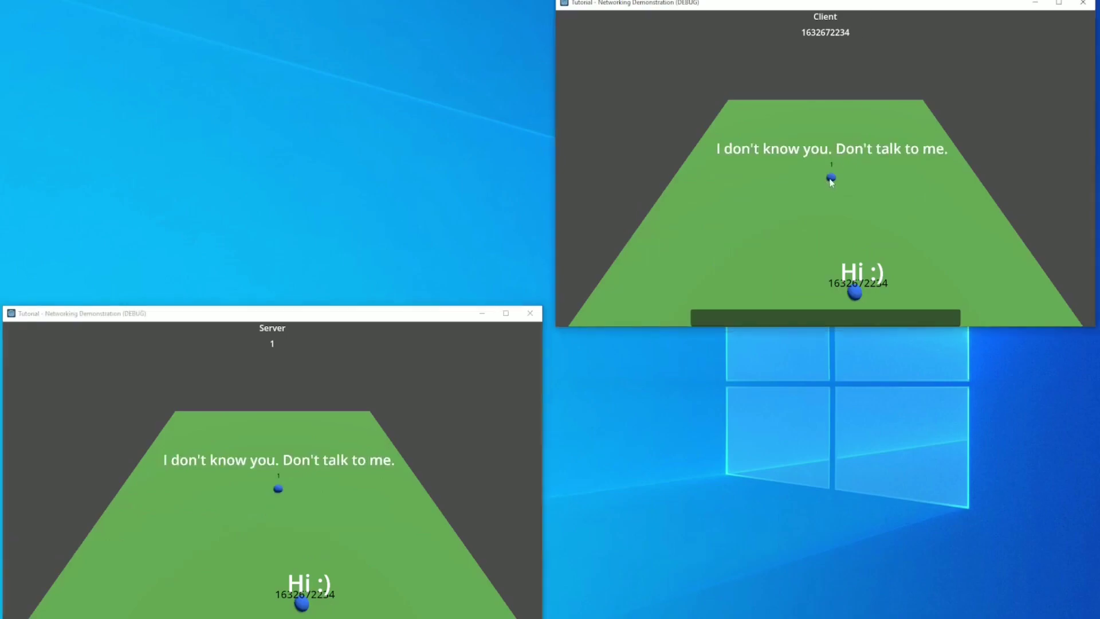
{"action": "left_click", "coordinate": [301, 604]}
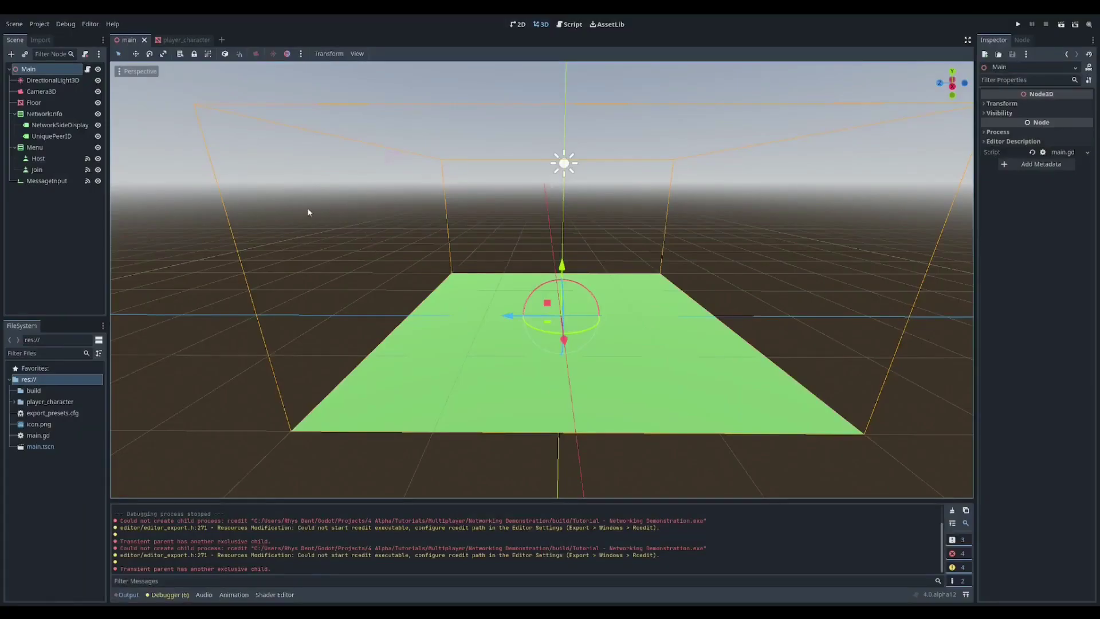
Open the Main node's main.gd script and highlight the ENetMultiplayerPeer.new() value and the ADDRESS constant.
{"action": "left_click", "coordinate": [88, 69]}
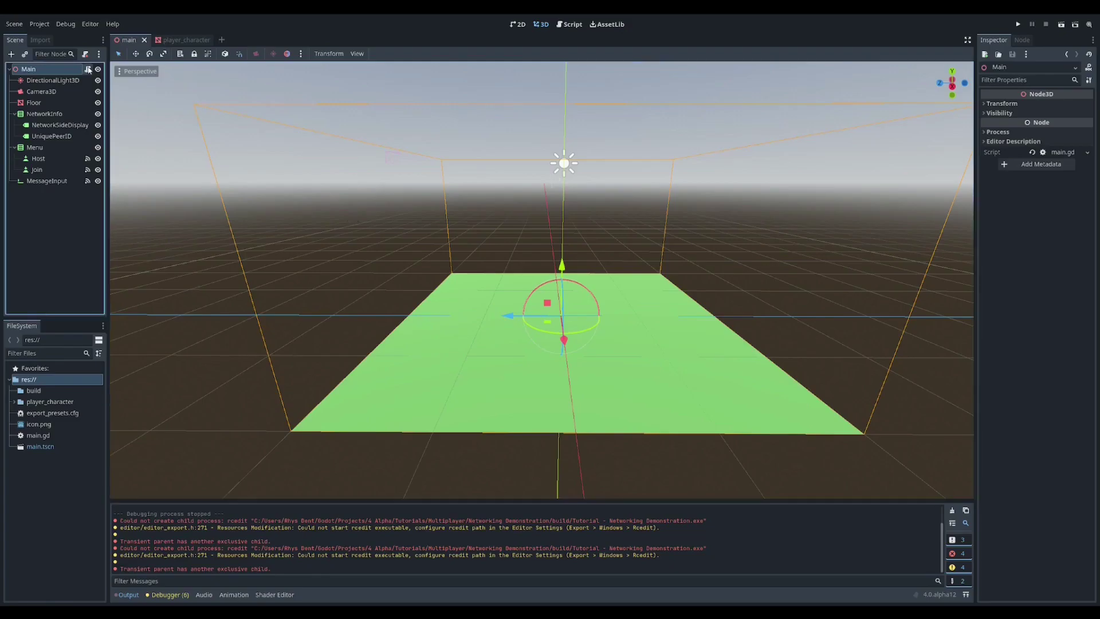
{"action": "left_click", "coordinate": [89, 69]}
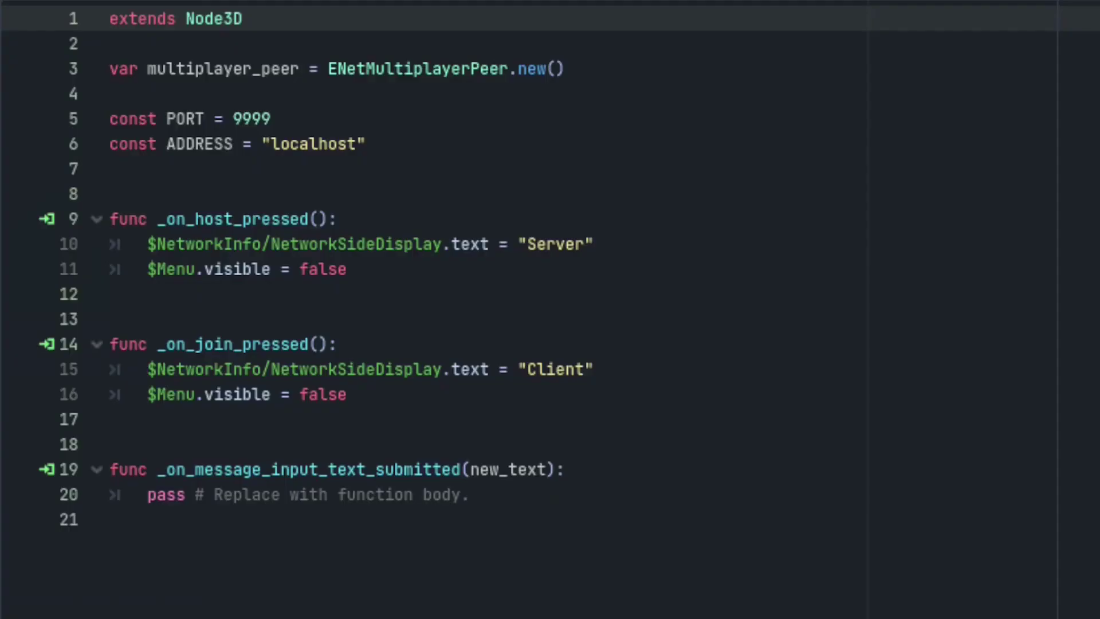
{"action": "left_click_drag", "start_coordinate": [319, 68], "coordinate": [566, 69]}
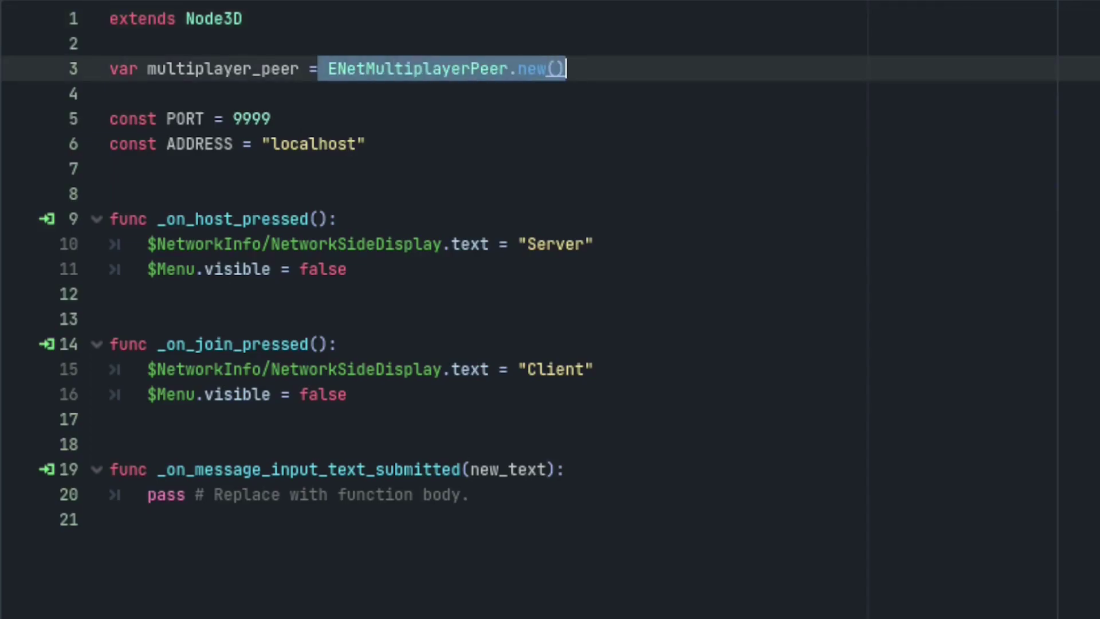
{"action": "left_click_drag", "start_coordinate": [166, 144], "coordinate": [366, 144]}
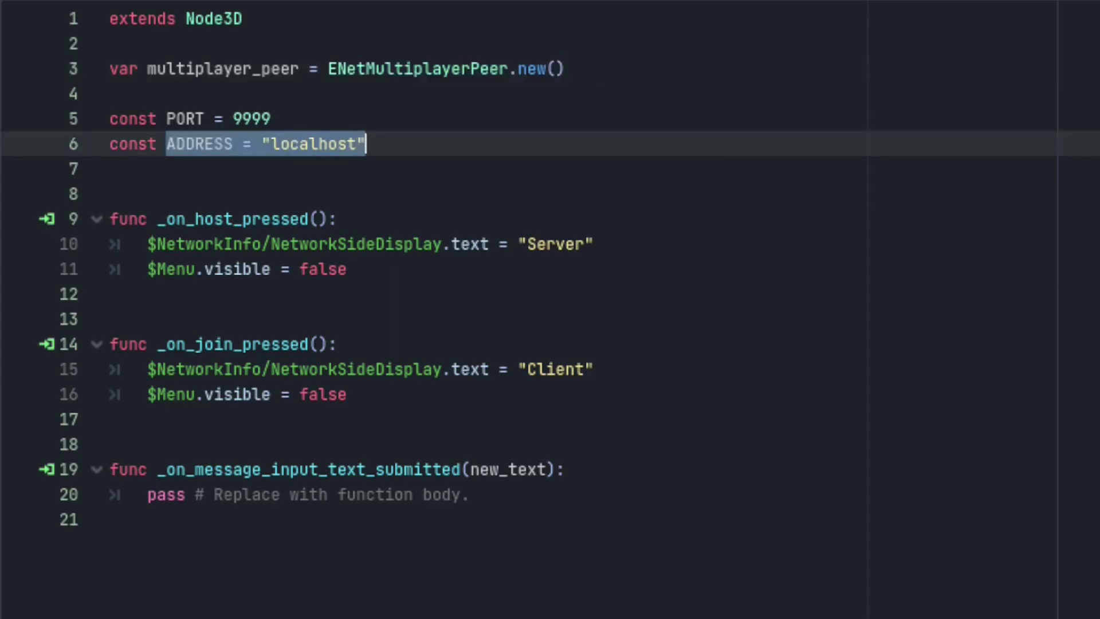